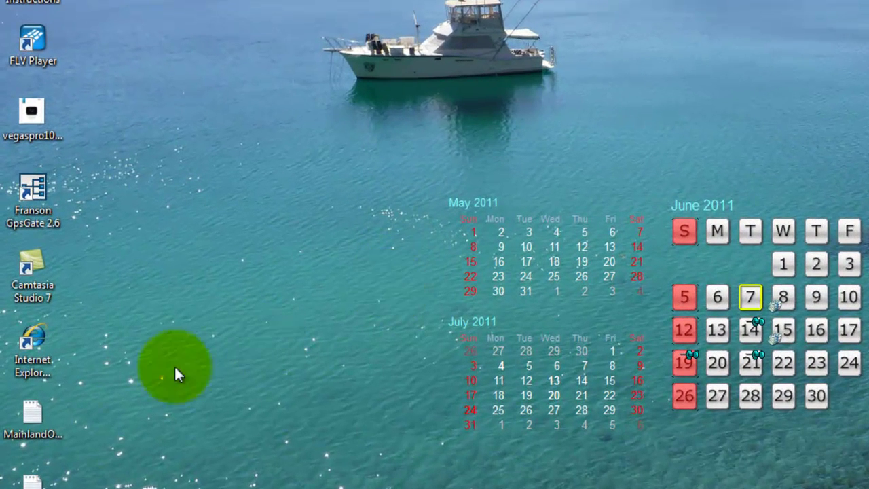
- Launch Internet Explorer and go to Yahoo! Mail from the Yahoo! Sites list
double_click(36, 339)
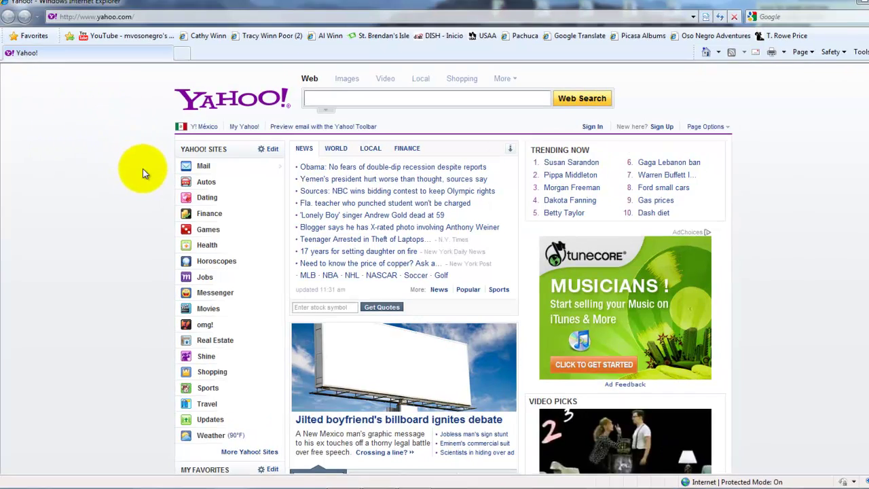
mouse_move(193, 165)
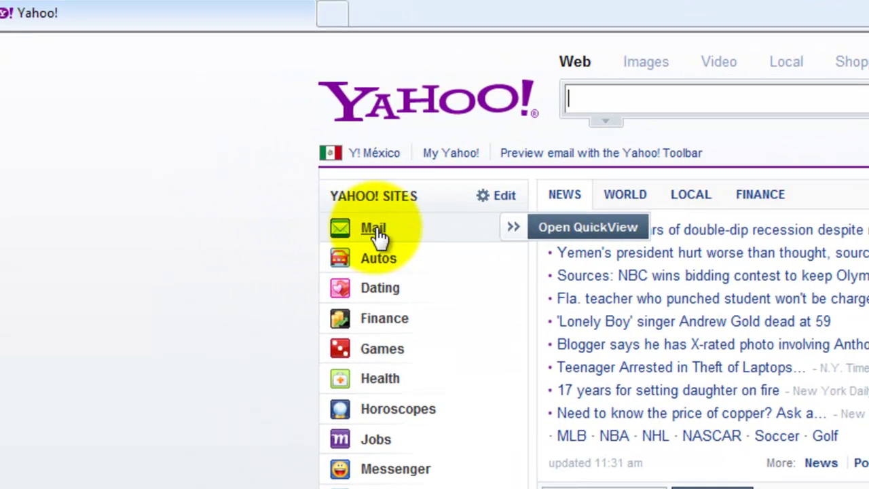
click(374, 229)
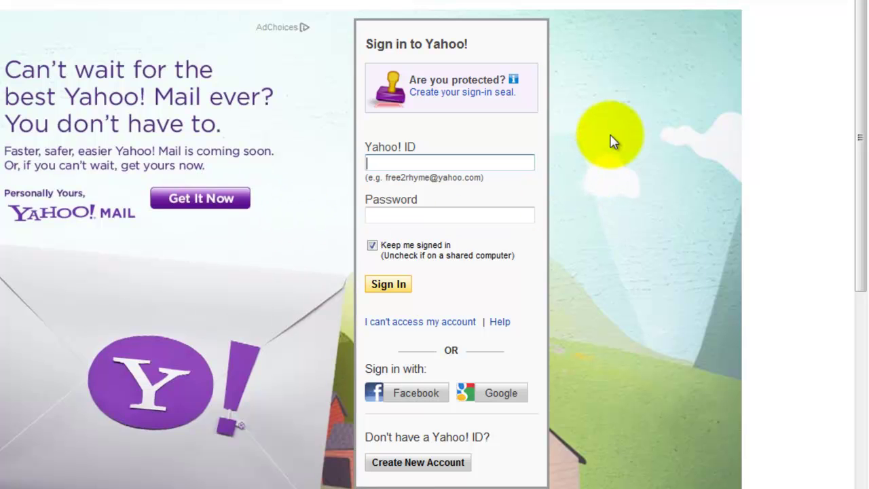
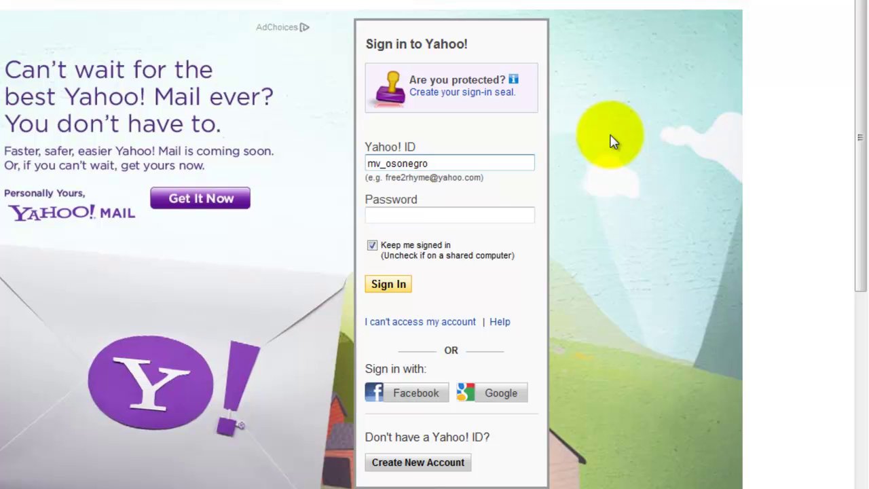
- Enter the Yahoo! ID, replace the saved password with the account password, and sign in
click(489, 217)
double_click(489, 217)
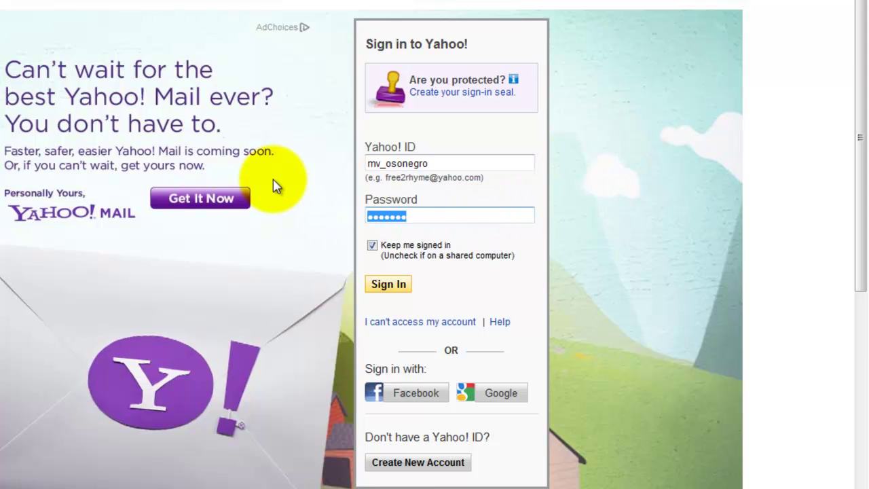
text(a)
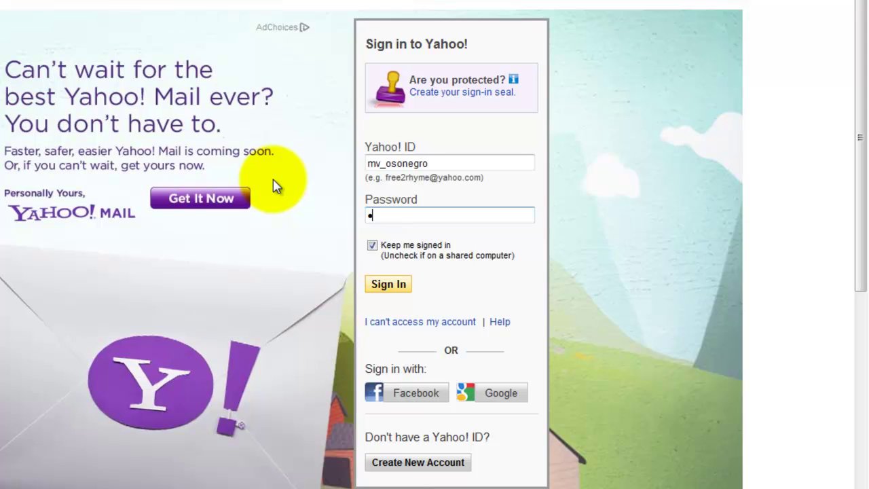
text(••••••)
click(398, 290)
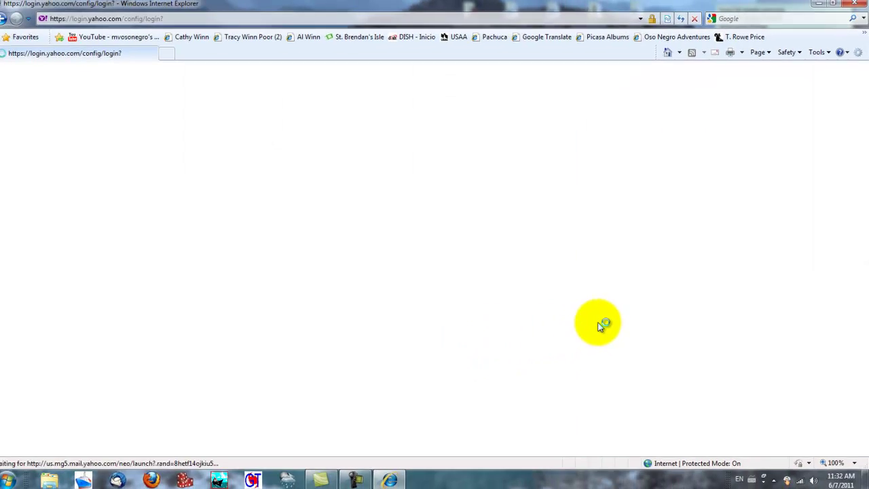
- Scroll the empty inbox down and back up to view the folder list
scroll(594, 306, down, 3)
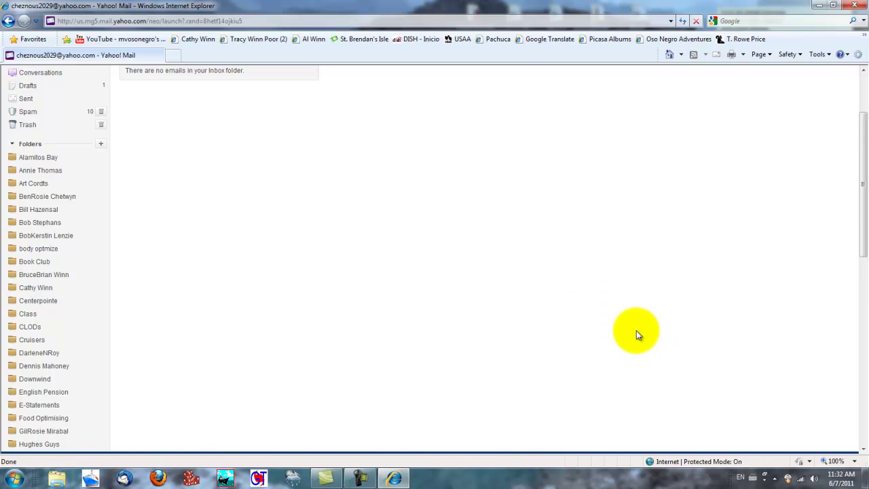
scroll(633, 331, up, 3)
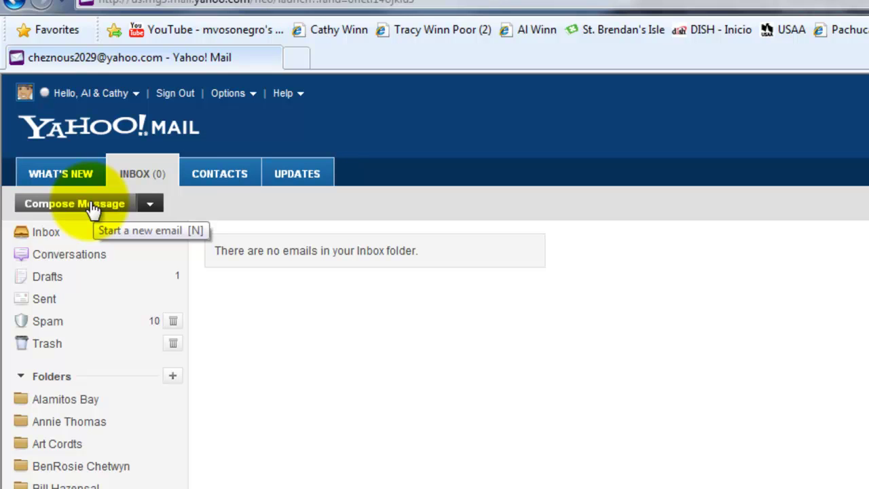
- Compose a new email to the recipient with subject 'test pictures' and body 'This is a test'
click(93, 211)
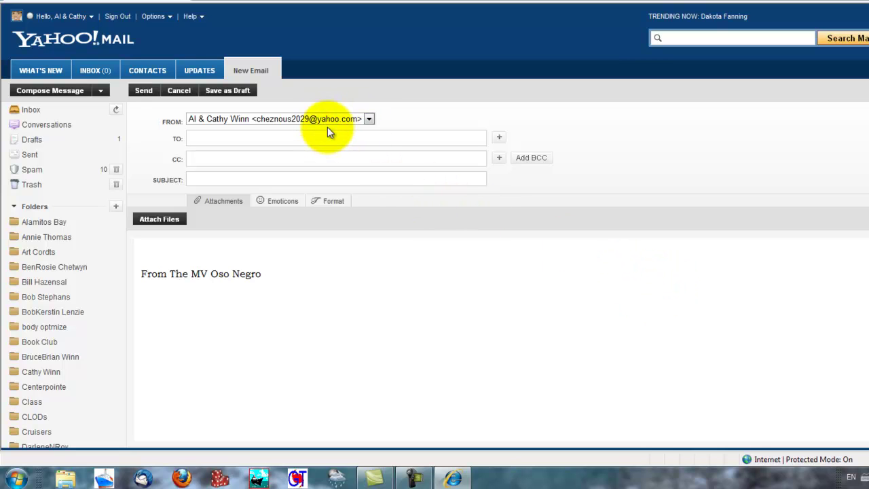
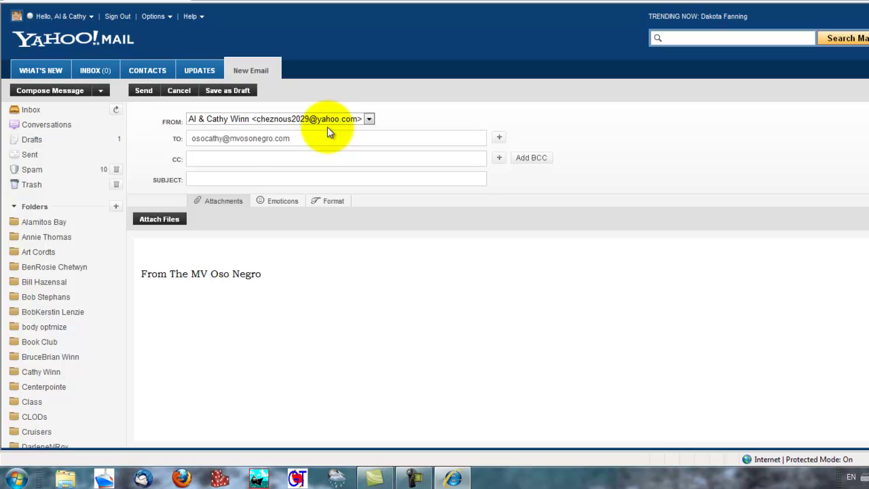
click(265, 178)
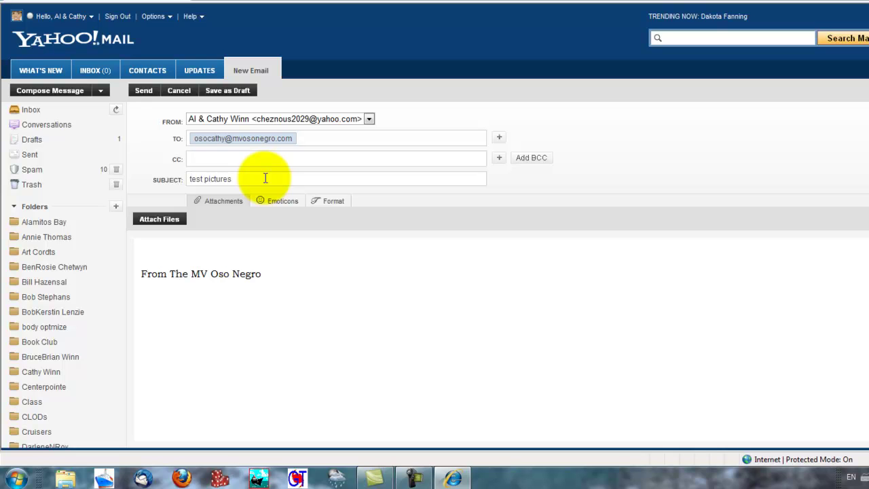
click(213, 249)
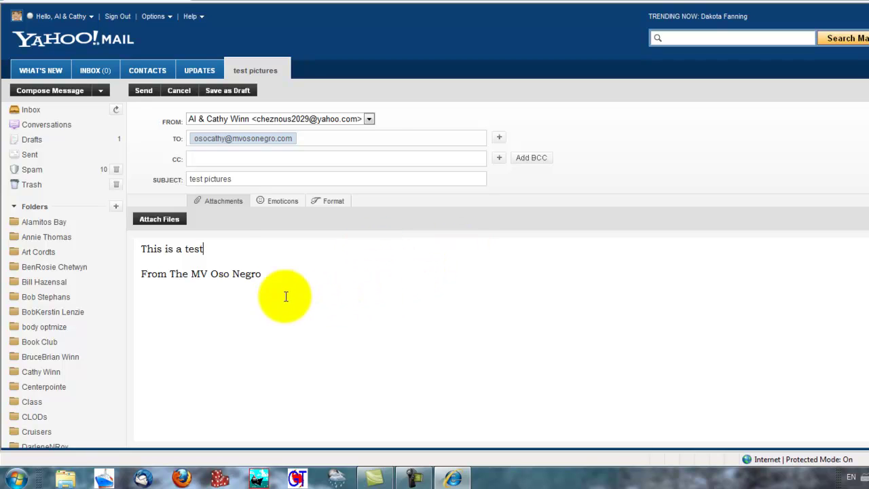
- Reopen the Attachments section and bring up the Choose File to Upload dialog
click(218, 204)
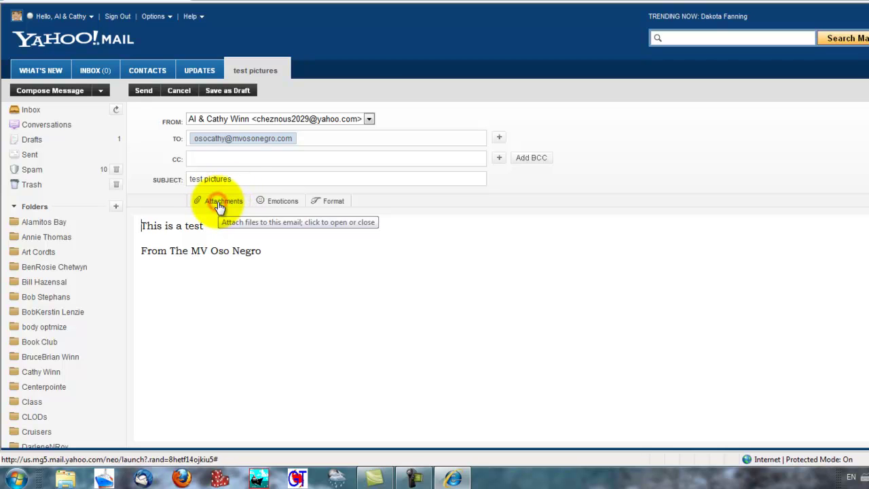
click(229, 209)
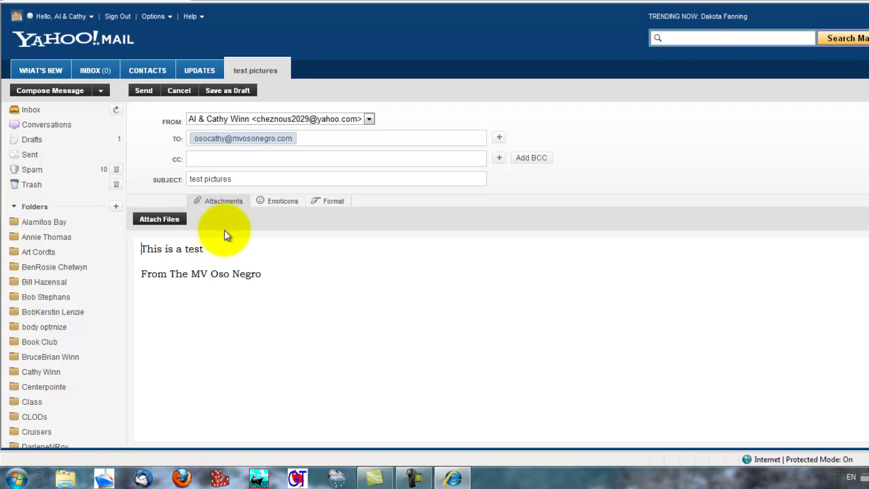
click(168, 222)
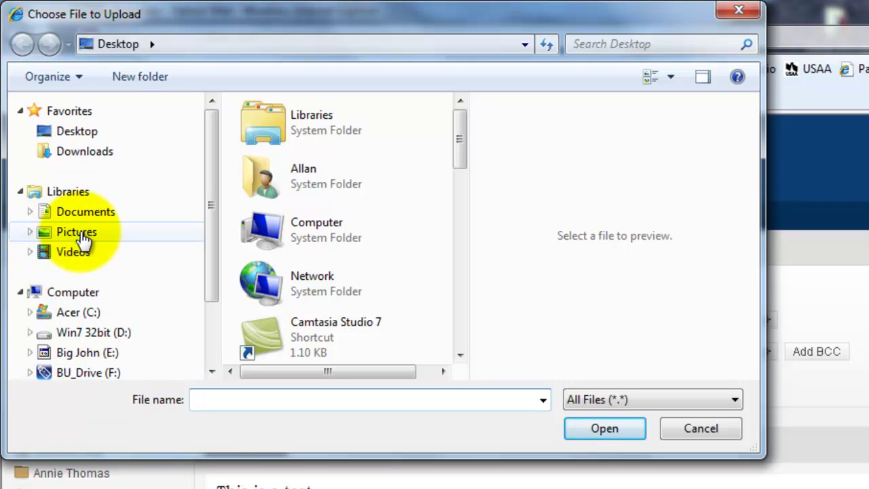
- Choose Ballandra08b.jpg from the Pictures library as the file to attach
click(78, 238)
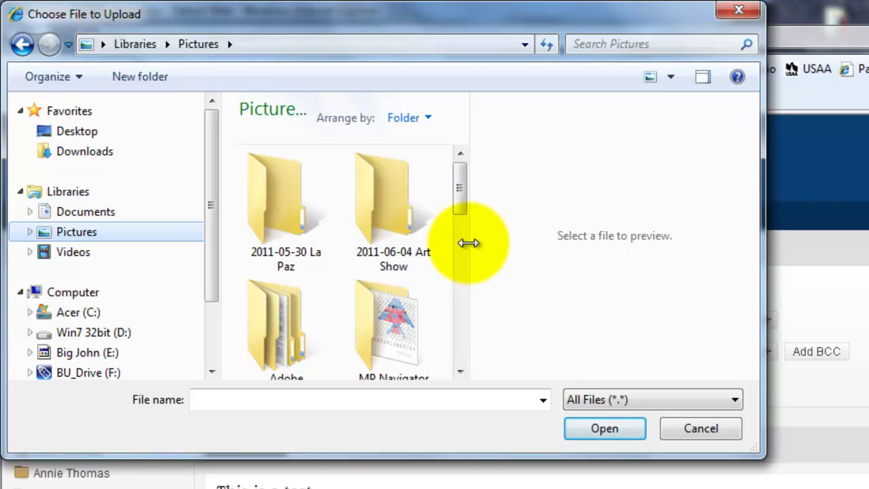
drag(469, 243, 559, 261)
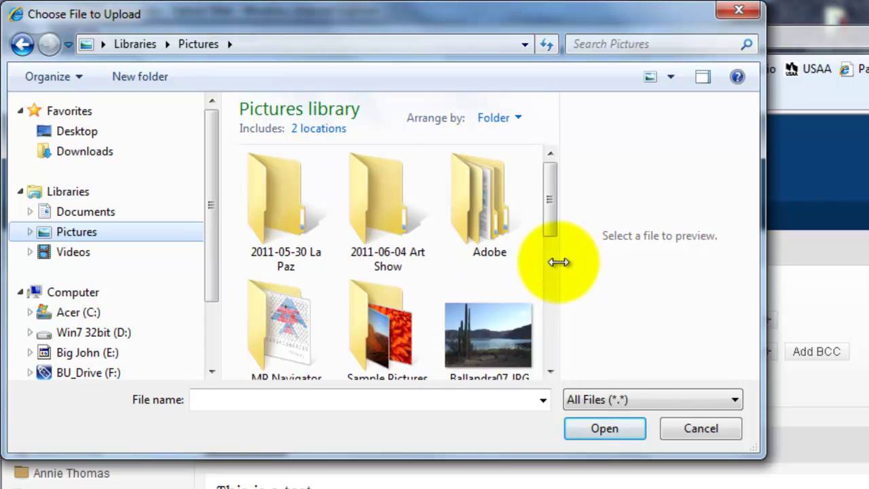
drag(552, 200, 555, 241)
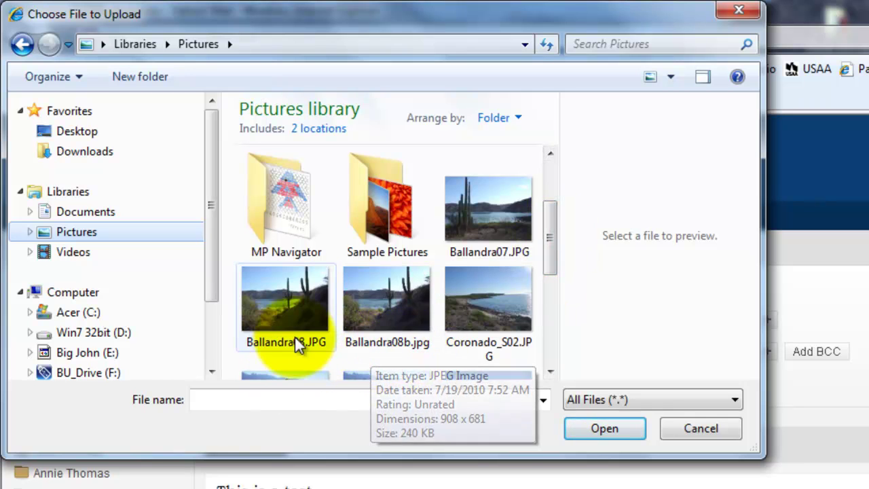
click(403, 291)
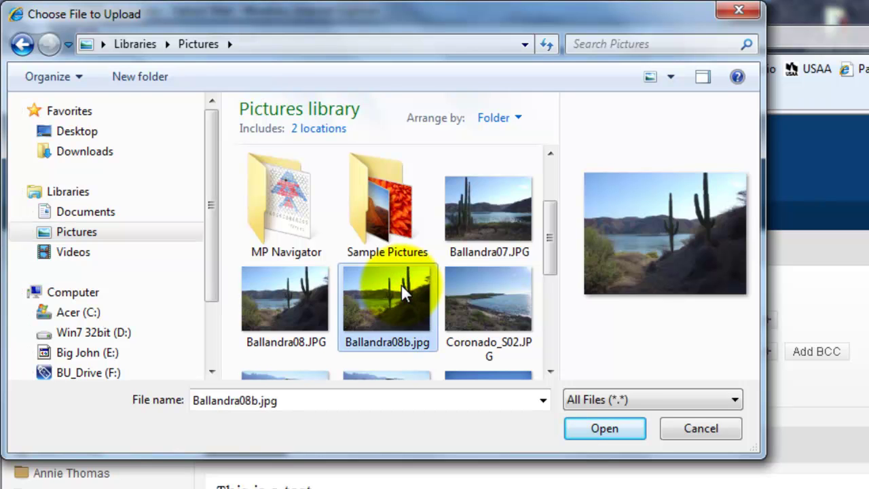
click(622, 430)
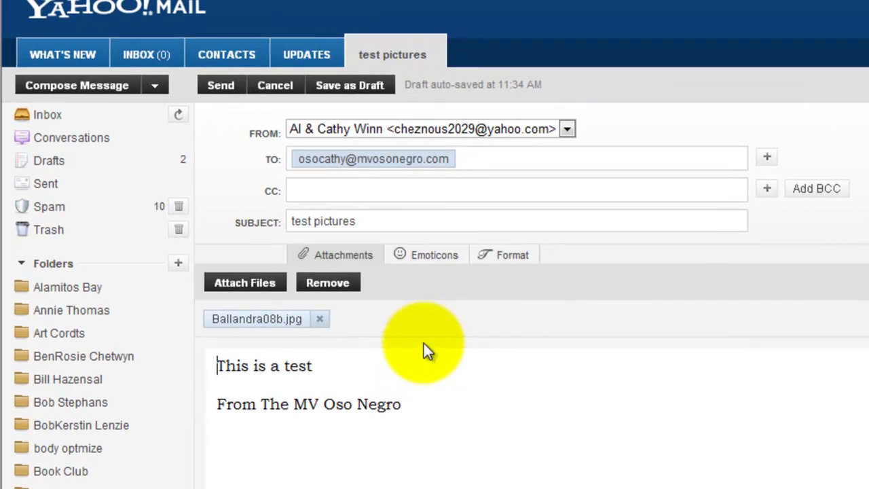
- Send the 'test pictures' email once Ballandra08b.jpg has uploaded
click(220, 86)
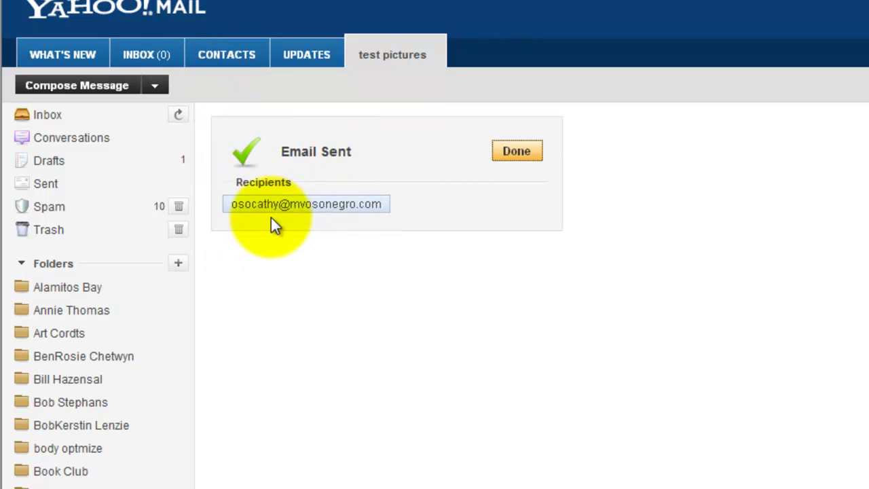
- Close the Email Sent confirmation to return to the empty Inbox
click(519, 153)
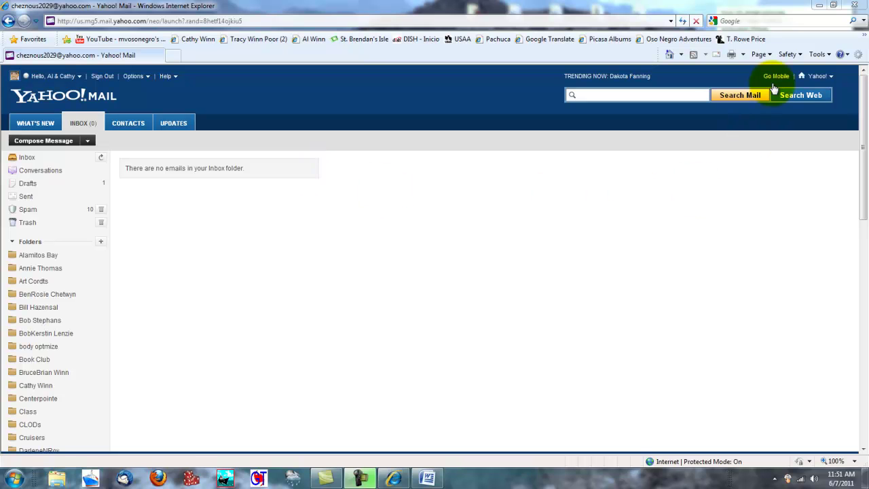
- Load the Gmail sign-in page via 'Gmail Email from Google' in the Favorites overflow
click(864, 38)
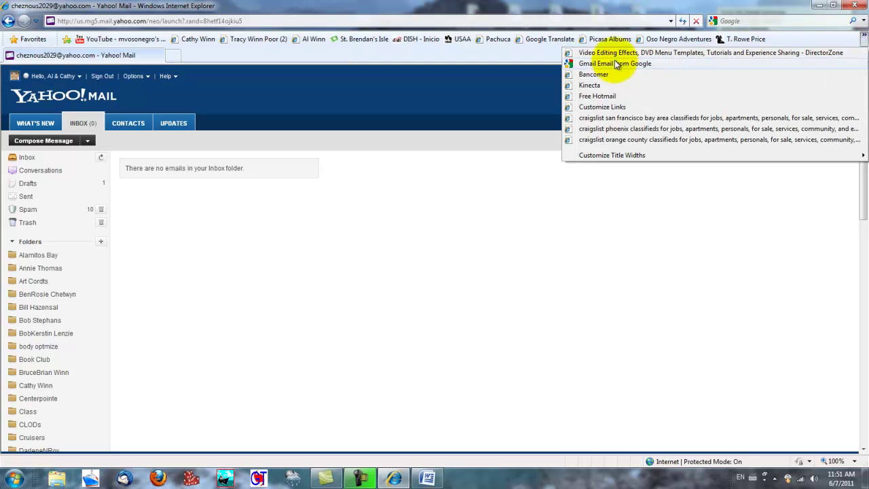
click(592, 63)
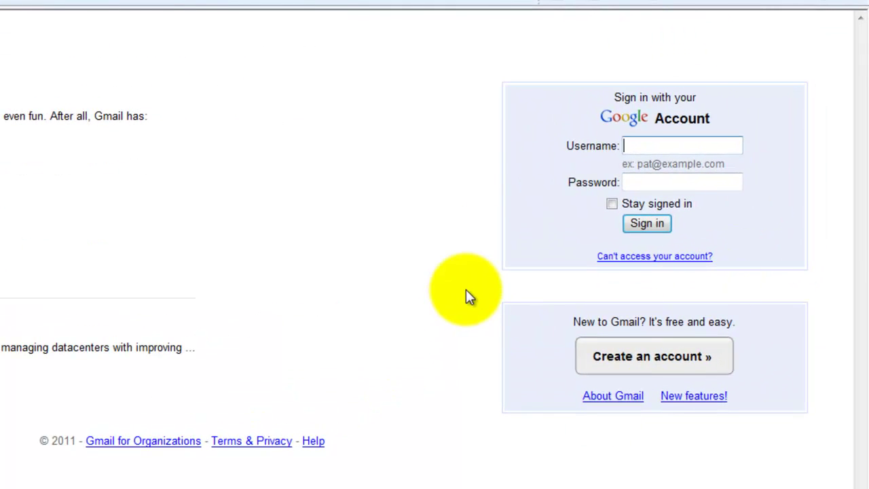
- Fill in the Google account username and password and sign in to the Gmail inbox
click(632, 148)
click(632, 148)
key(ctrl+v)
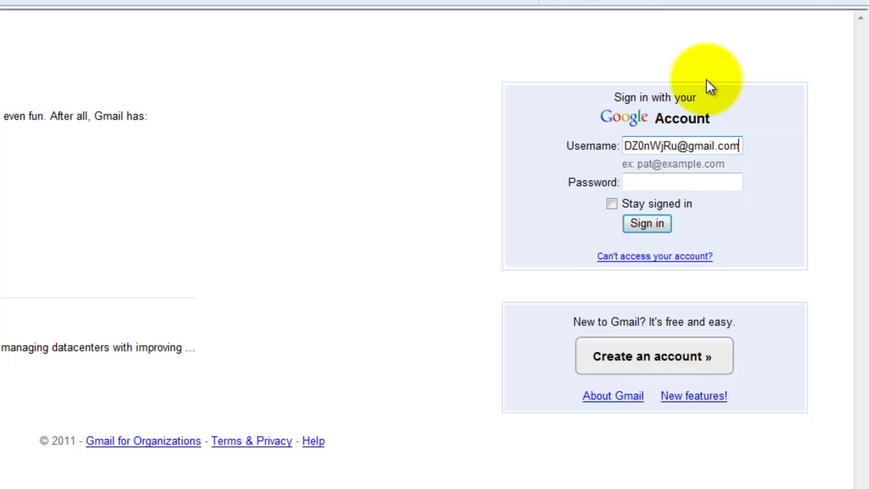
click(710, 182)
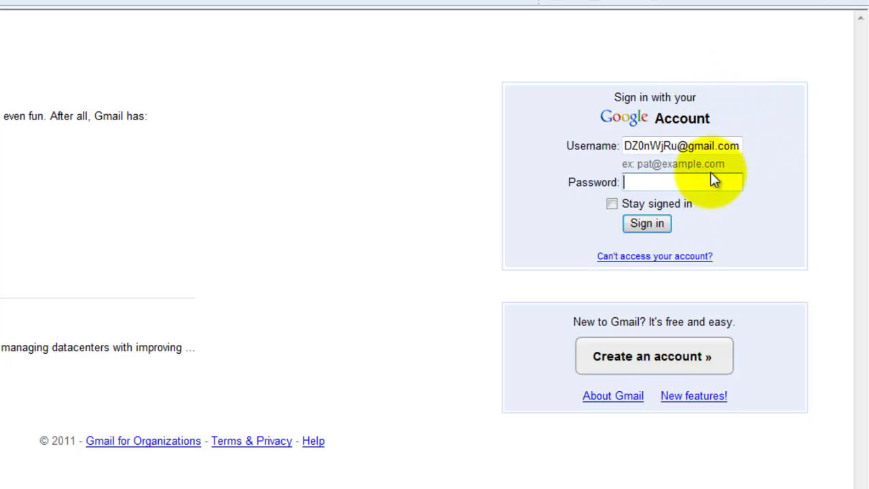
text(a••••••••)
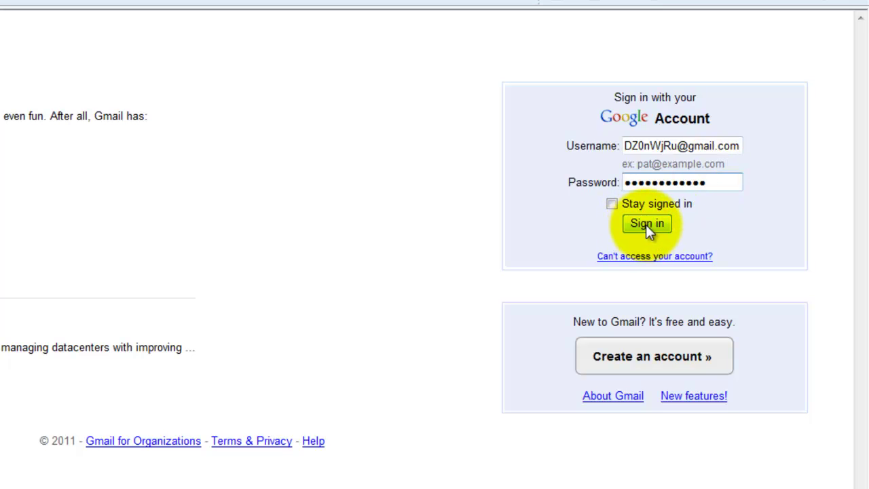
click(645, 224)
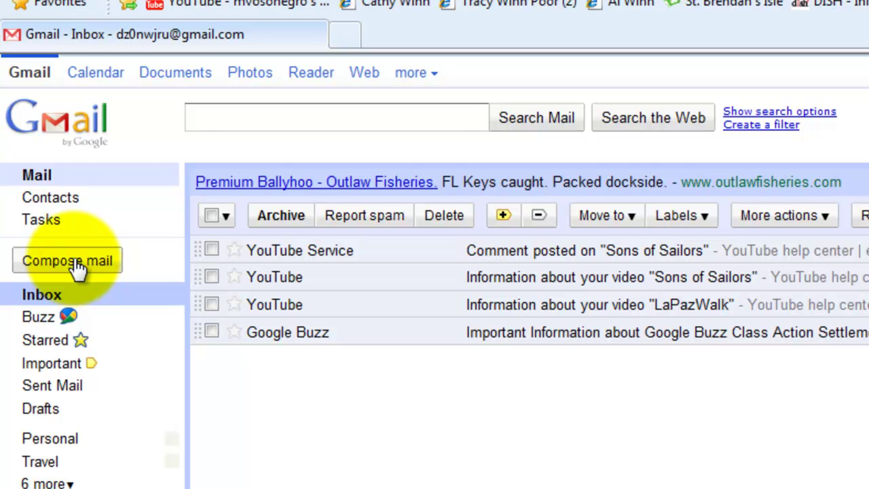
- Compose a Gmail message to the recipient's e-mail address, subject 'sending pictures', body 'this is a test'
click(78, 270)
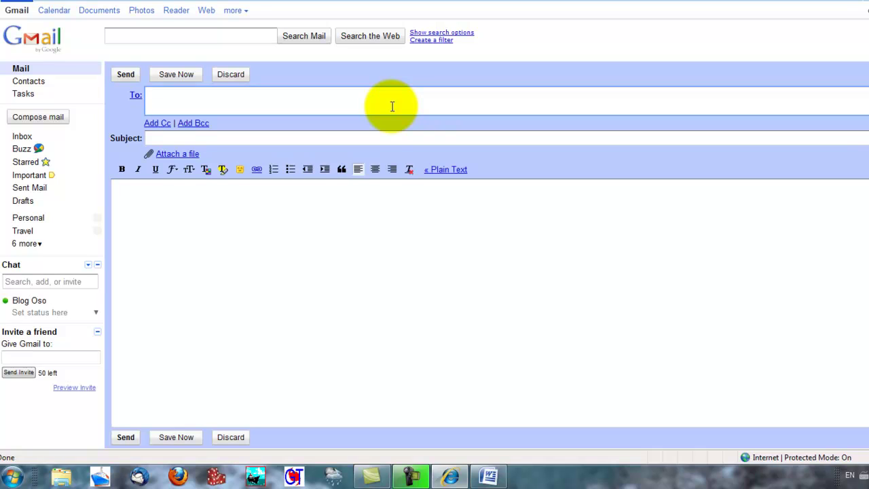
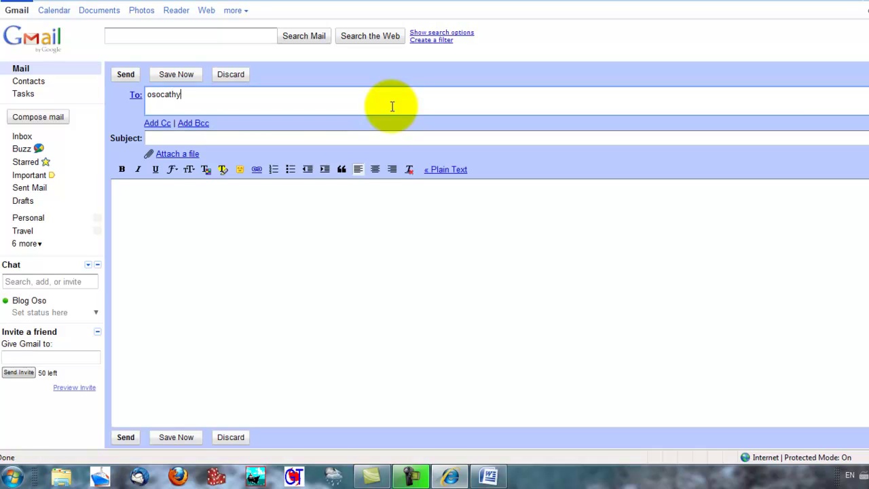
key(Tab)
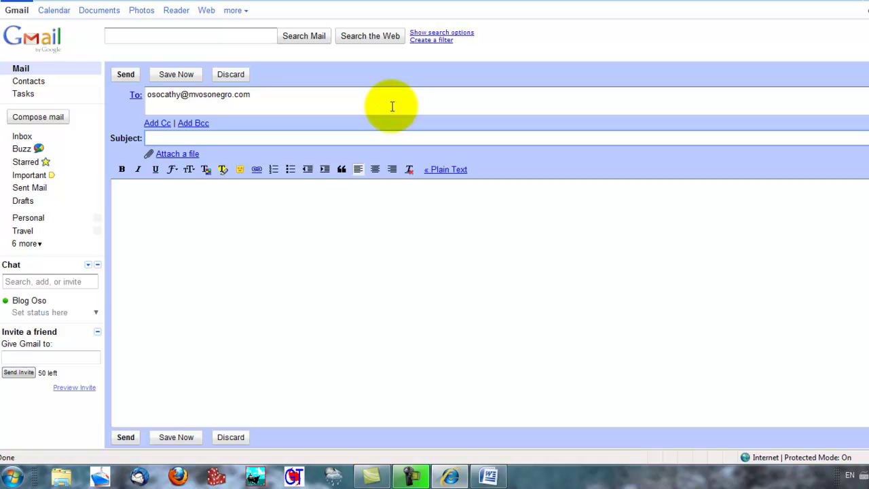
text(sending pictures)
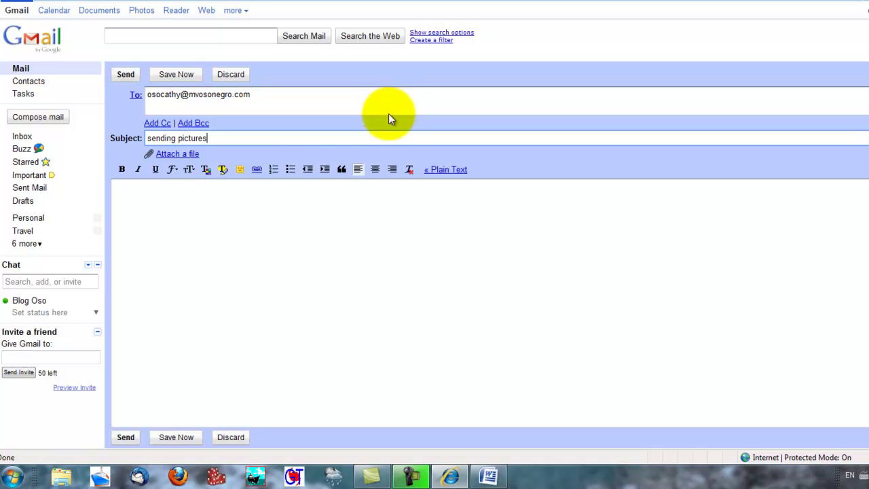
click(271, 217)
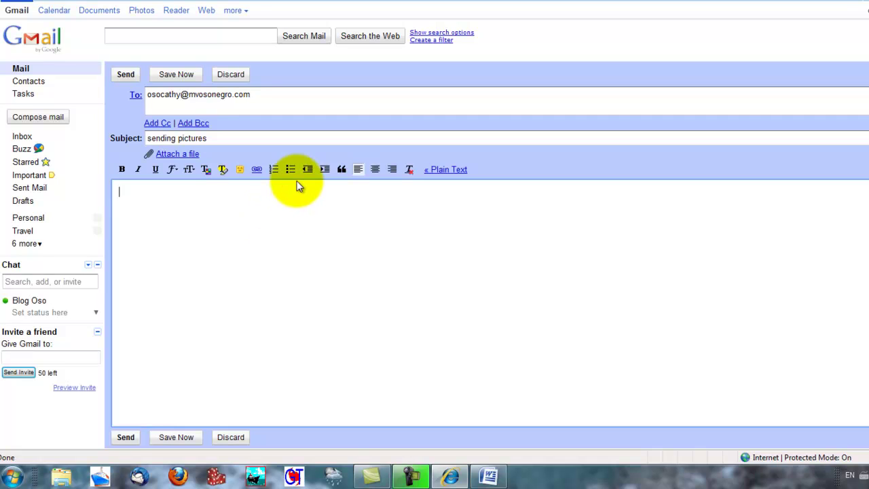
text(this is a test)
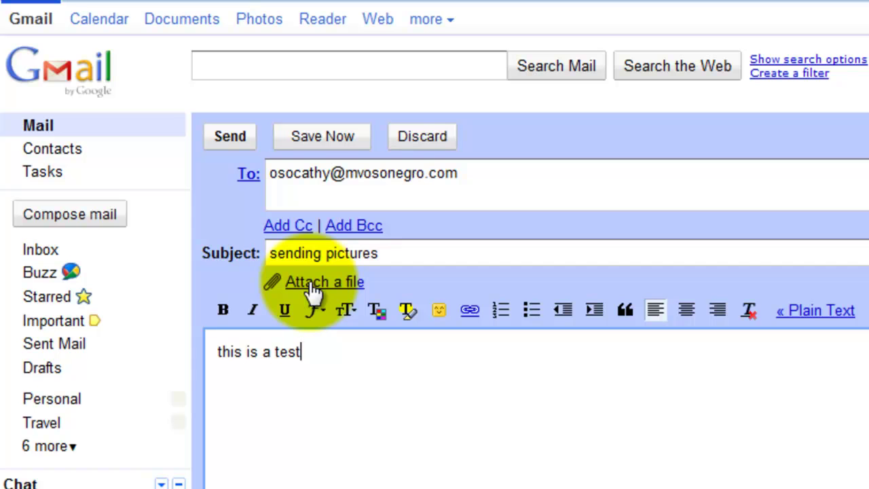
- Choose Ballandra08b.jpg from the Pictures library as the file to attach
click(312, 288)
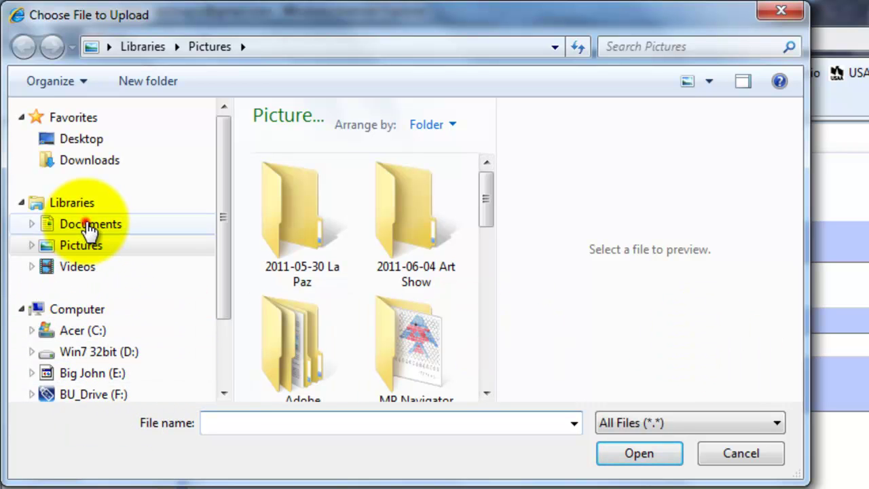
click(89, 228)
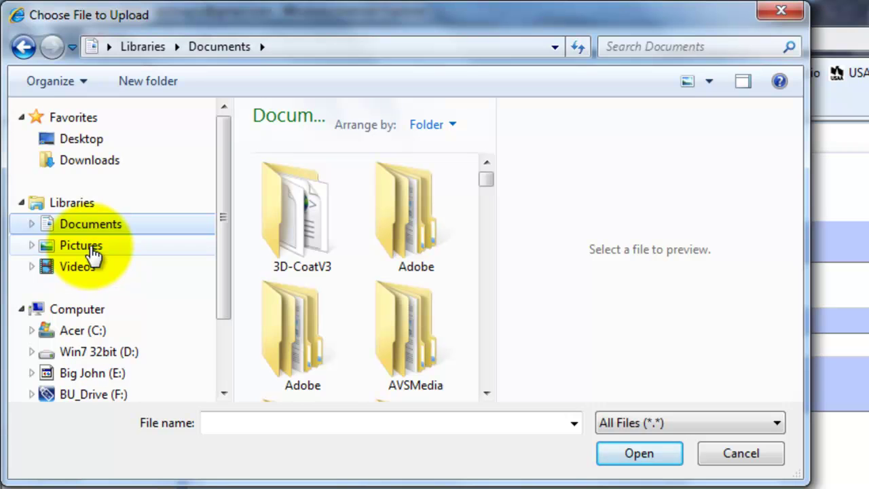
click(92, 248)
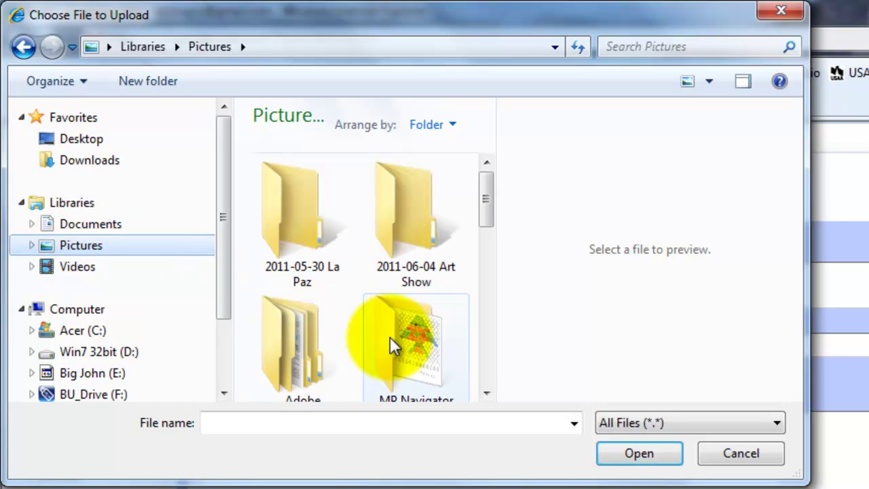
drag(485, 208, 483, 273)
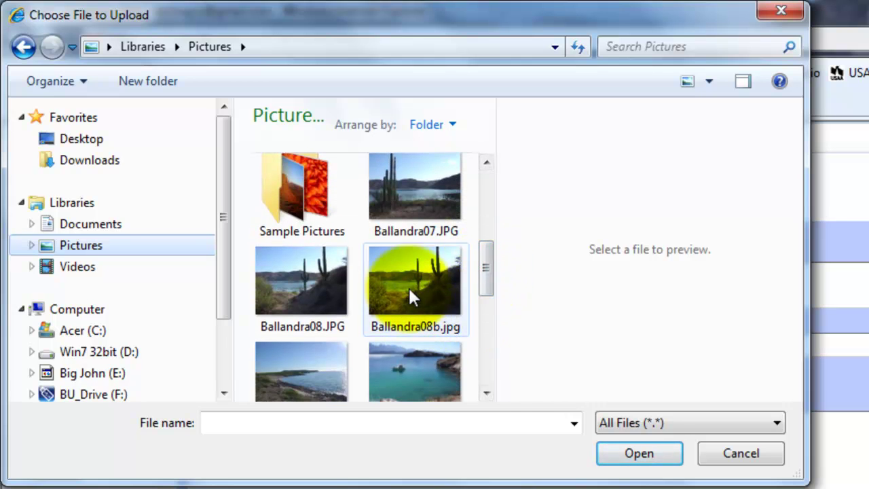
mouse_move(416, 290)
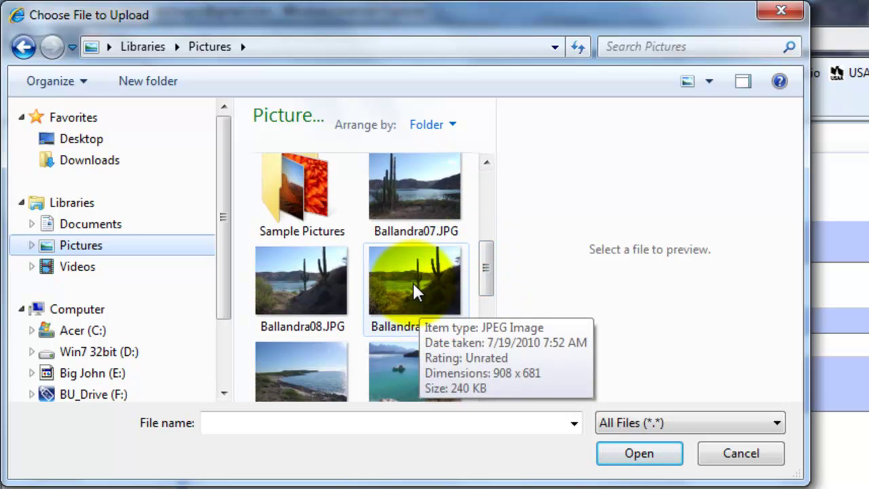
click(416, 288)
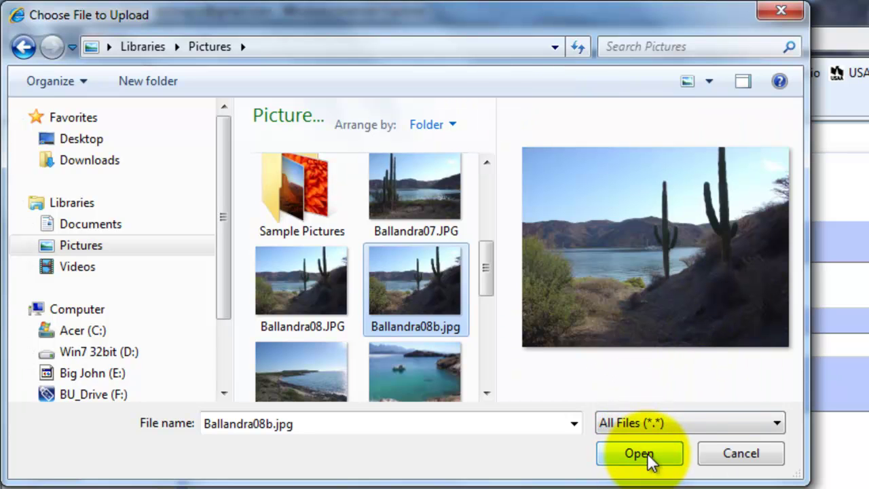
- Attach Ballandra08b.jpg to the 'sending pictures' message and send it
click(648, 456)
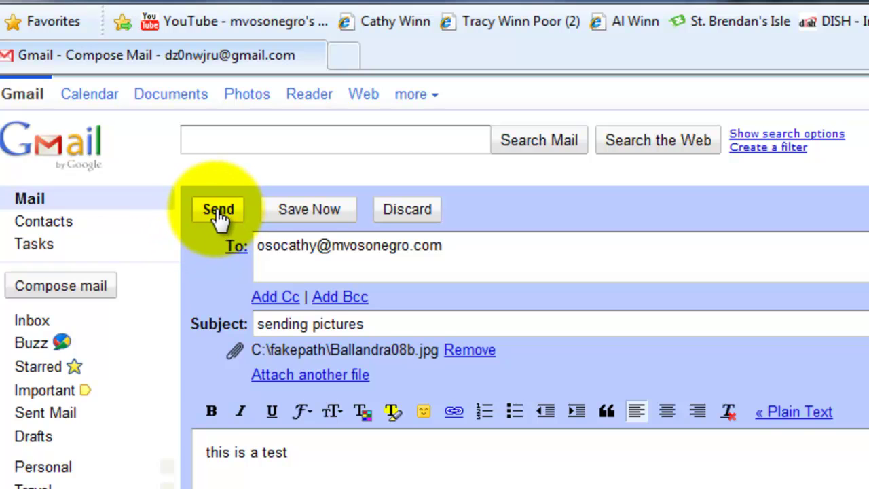
click(218, 212)
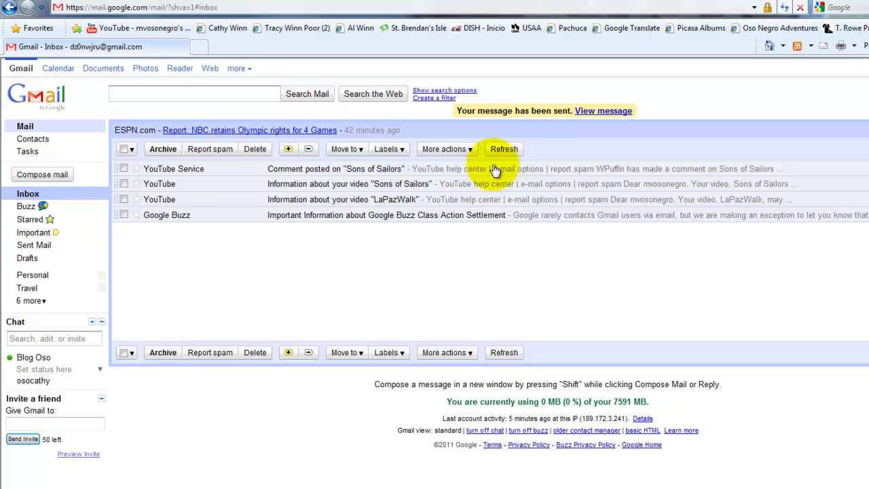
- Open the just-sent 'sending pictures' message from the sent confirmation notice
click(615, 111)
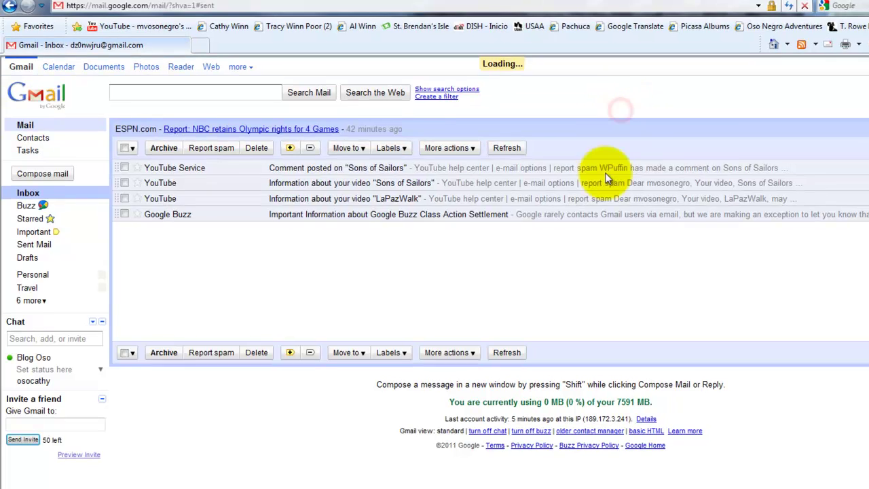